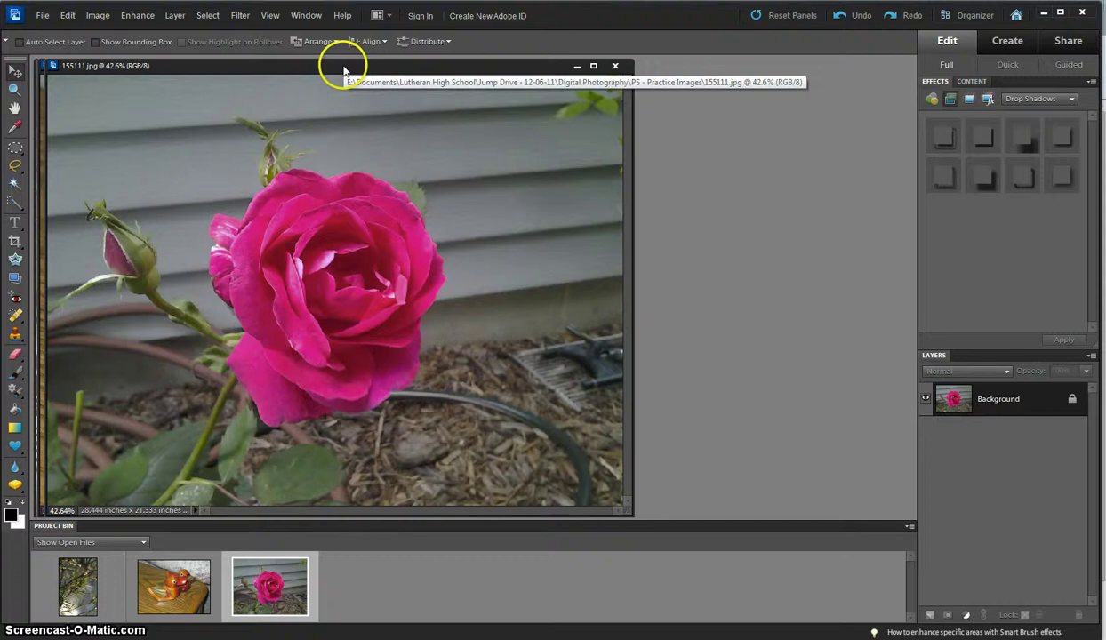
Step: Resize the rose photo to a document width of 10 inches at a resolution of 300 pixels/inch, keeping its proportions
left_click_drag(345, 70, 430, 92)
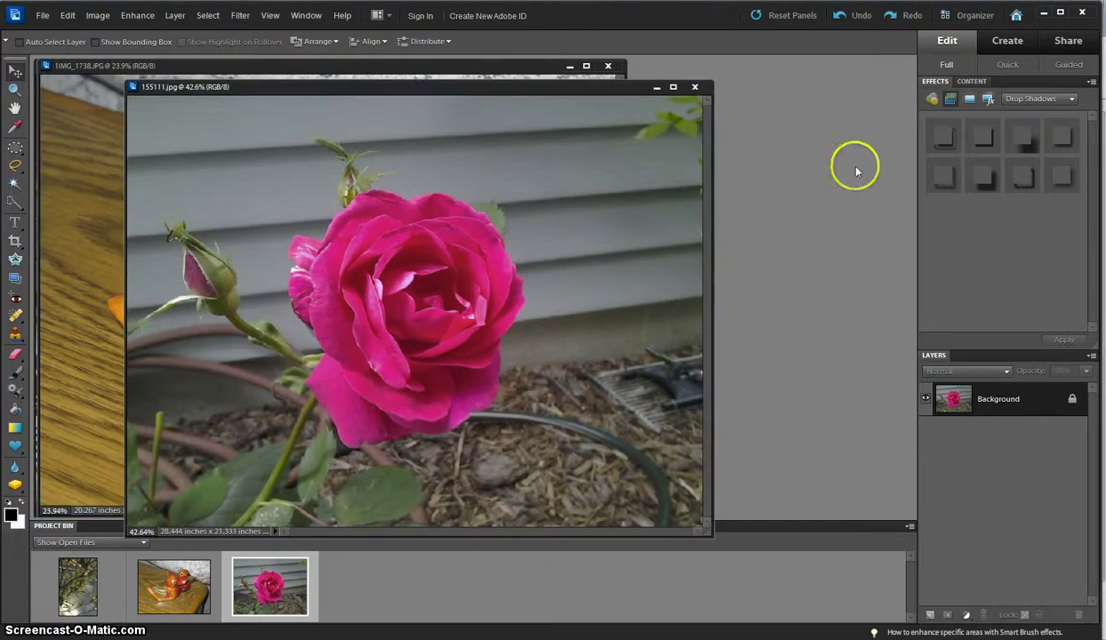
left_click(94, 16)
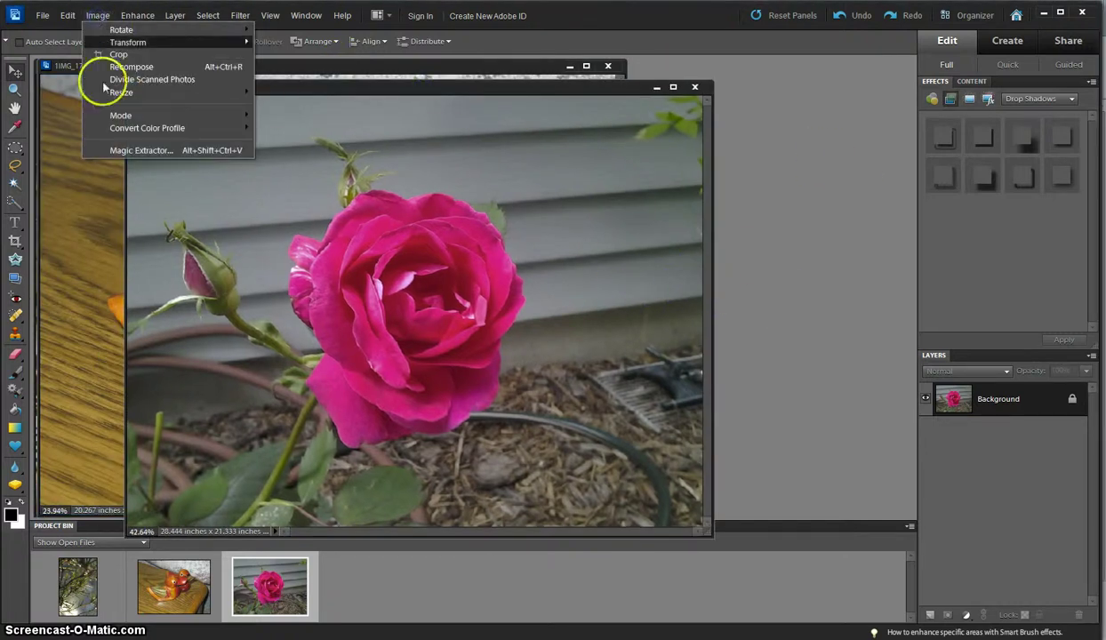
mouse_move(116, 86)
left_click(287, 92)
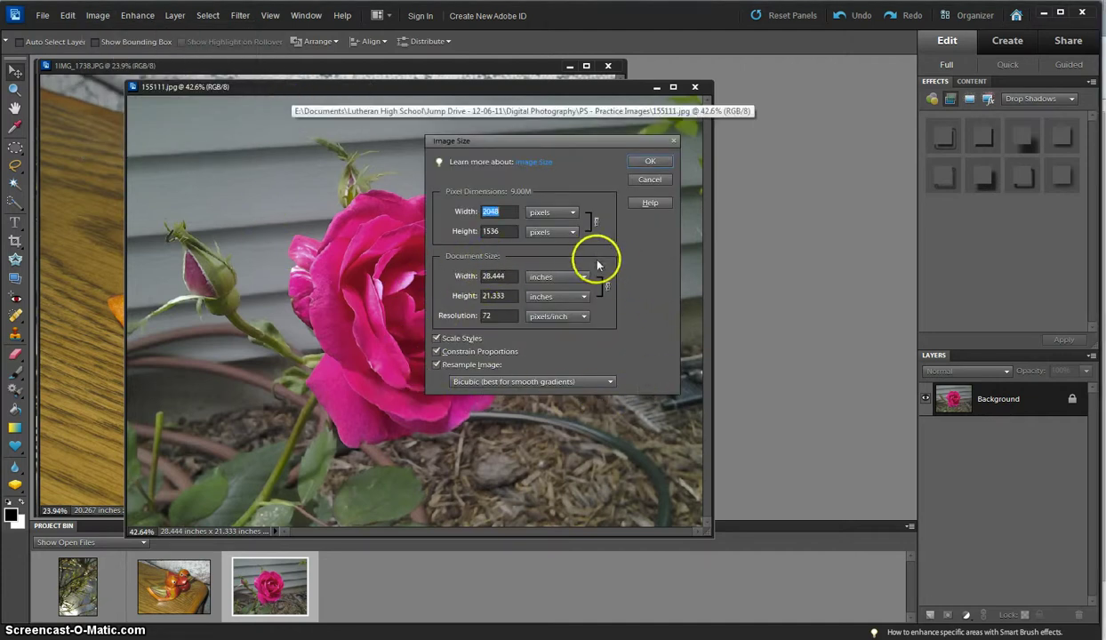
left_click(437, 388)
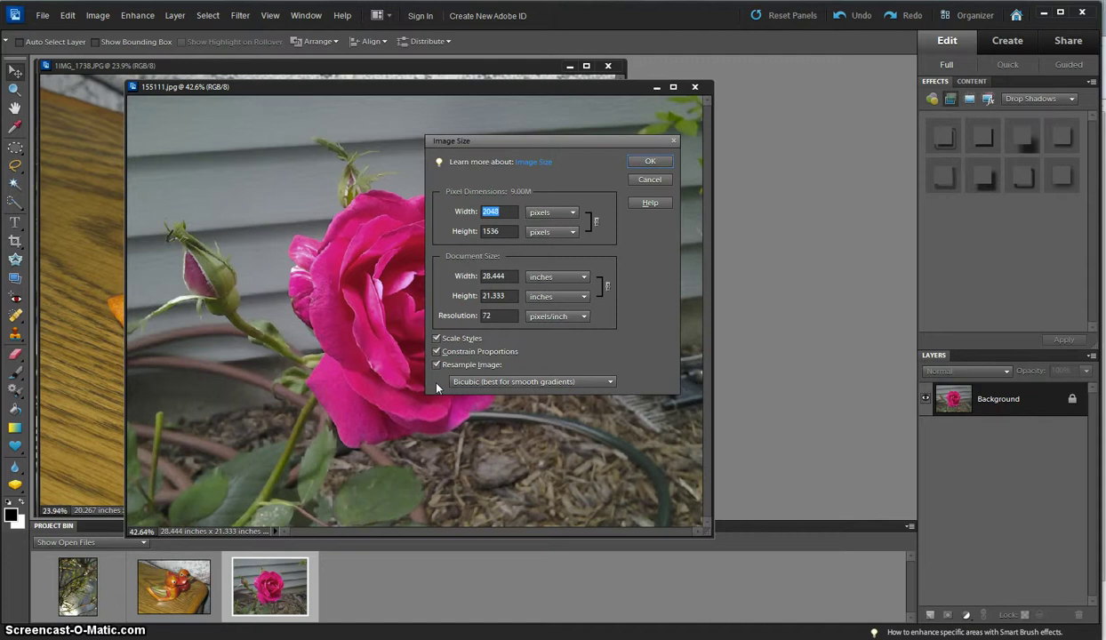
left_click_drag(437, 305, 378, 335)
double_click(510, 276)
type("10")
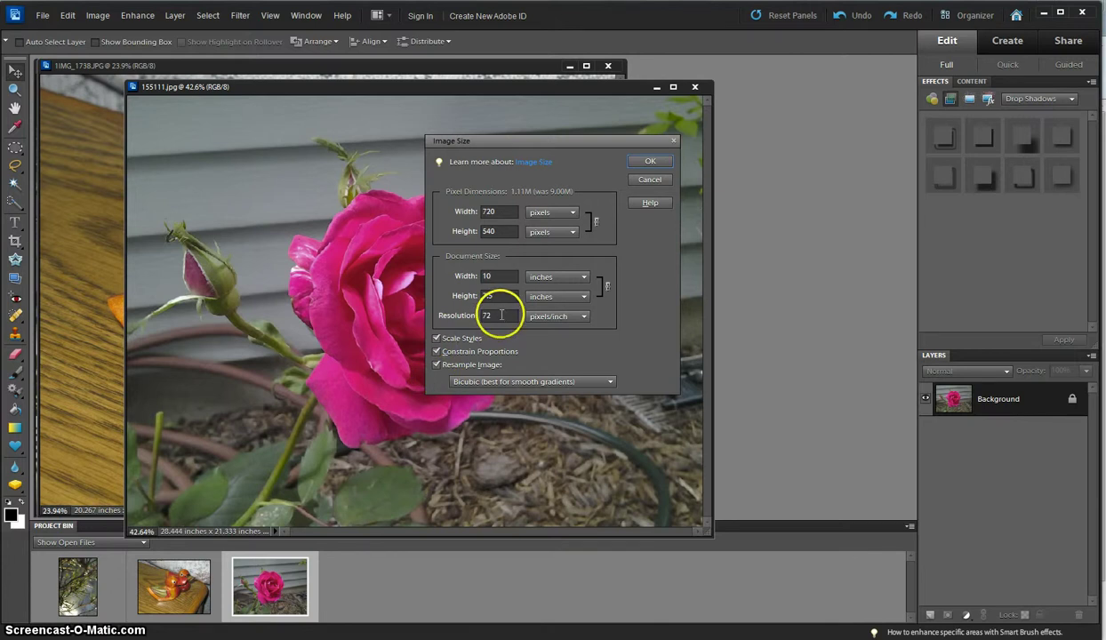
type("300")
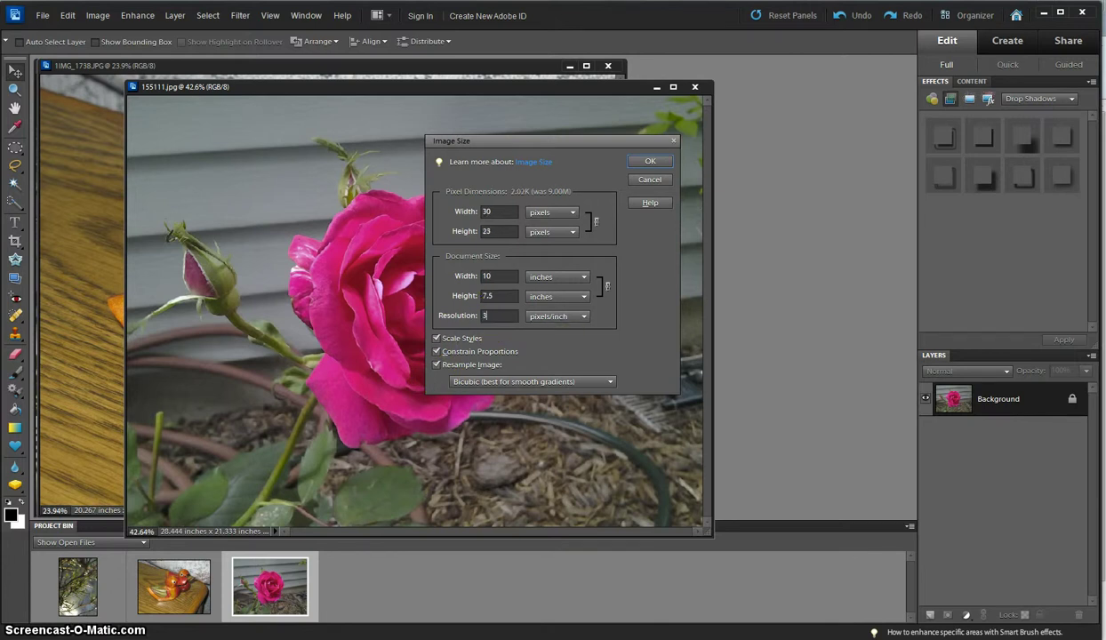
left_click(646, 163)
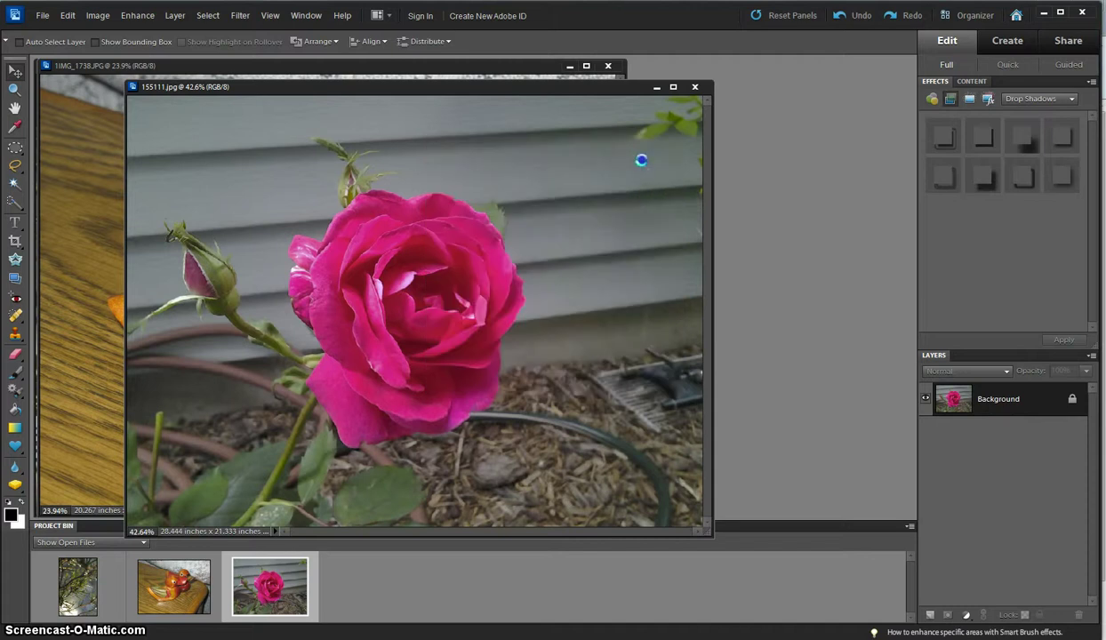
scroll(561, 282, "down", 4)
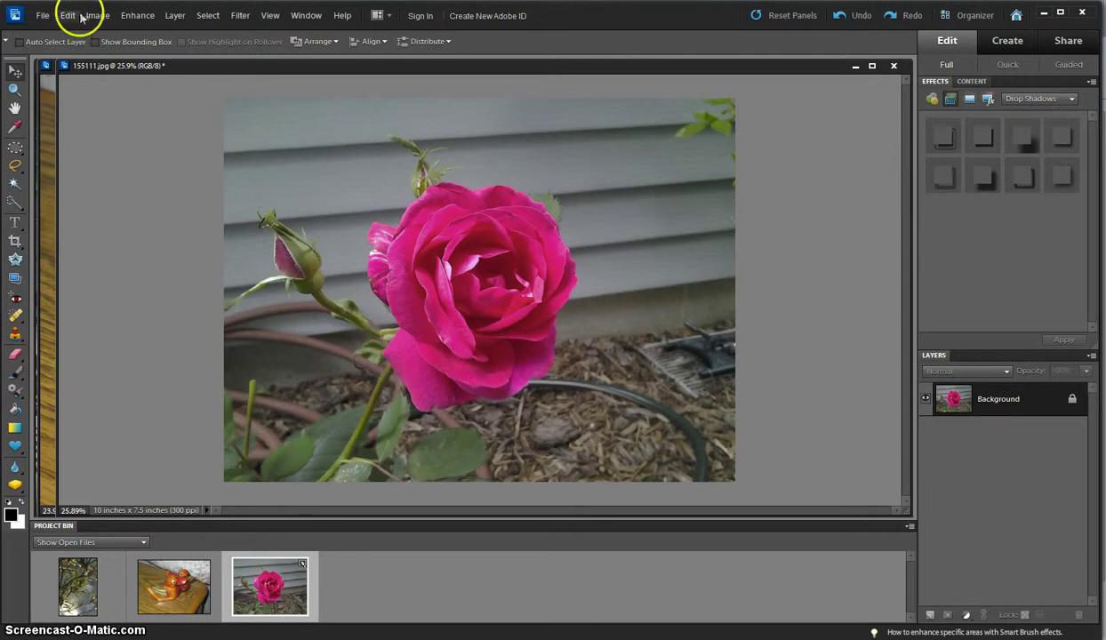
Step: Save the resized rose photo as a JPEG copy named "155111 a" at quality 10 and close it
left_click(42, 16)
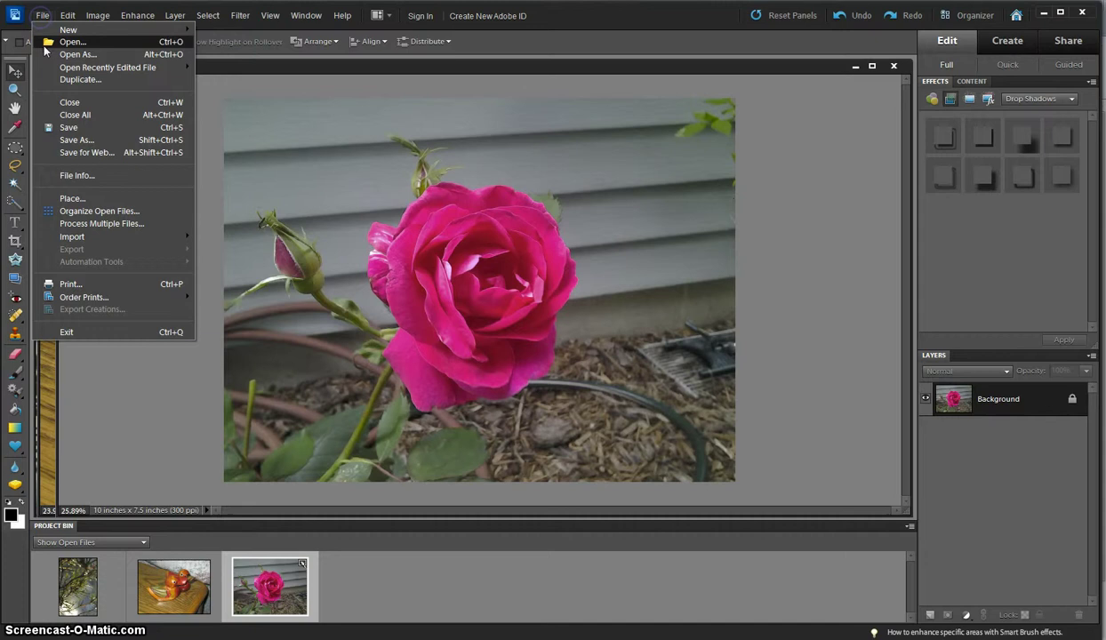
left_click(73, 140)
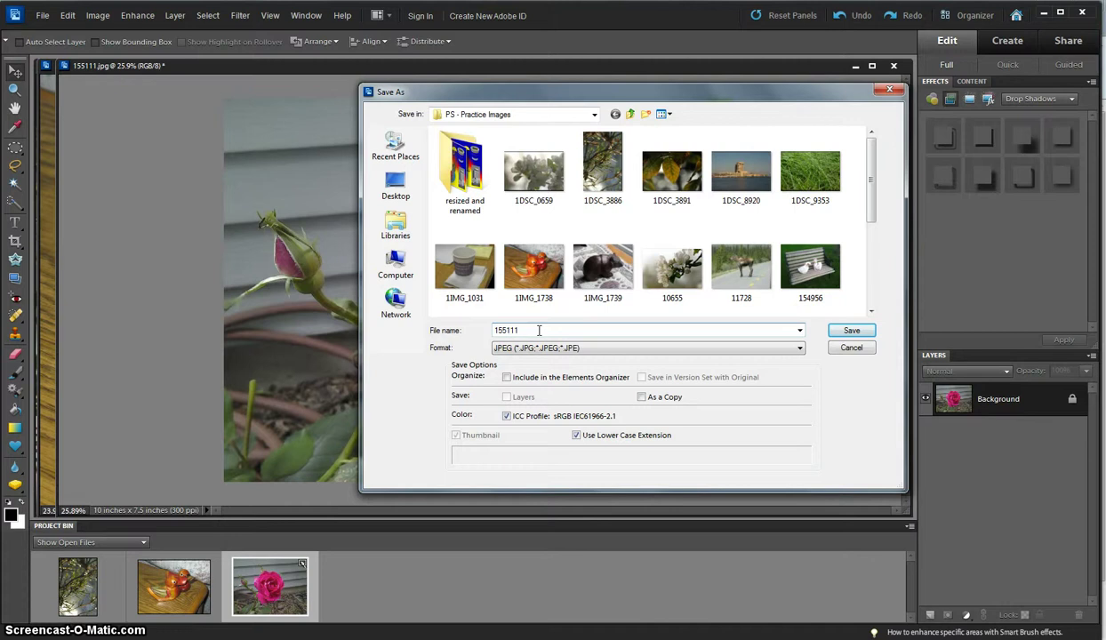
left_click(851, 331)
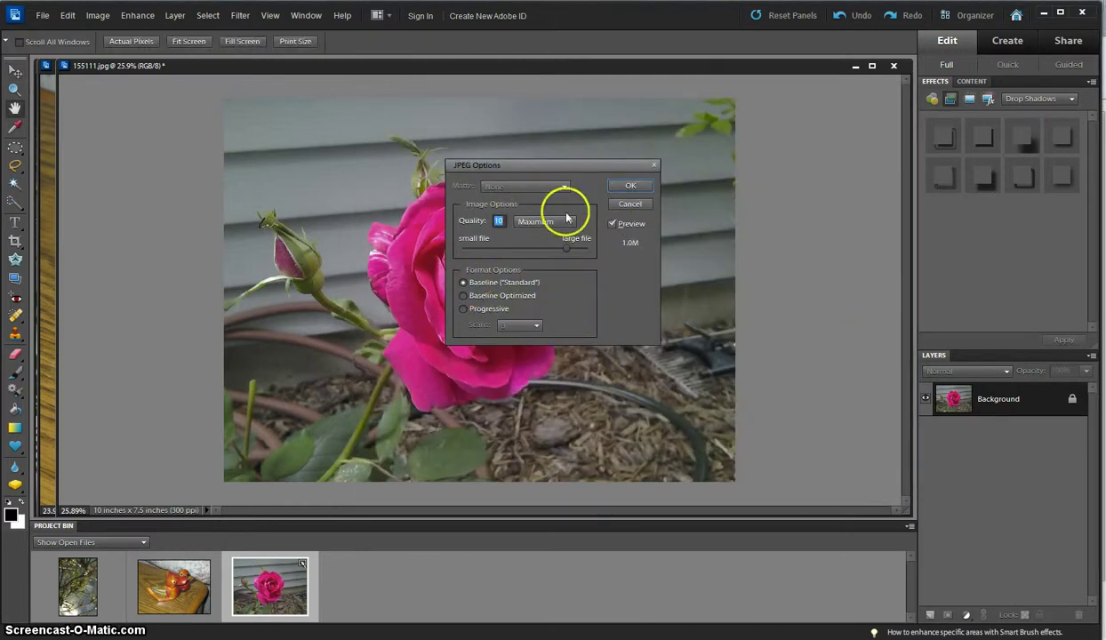
left_click(628, 189)
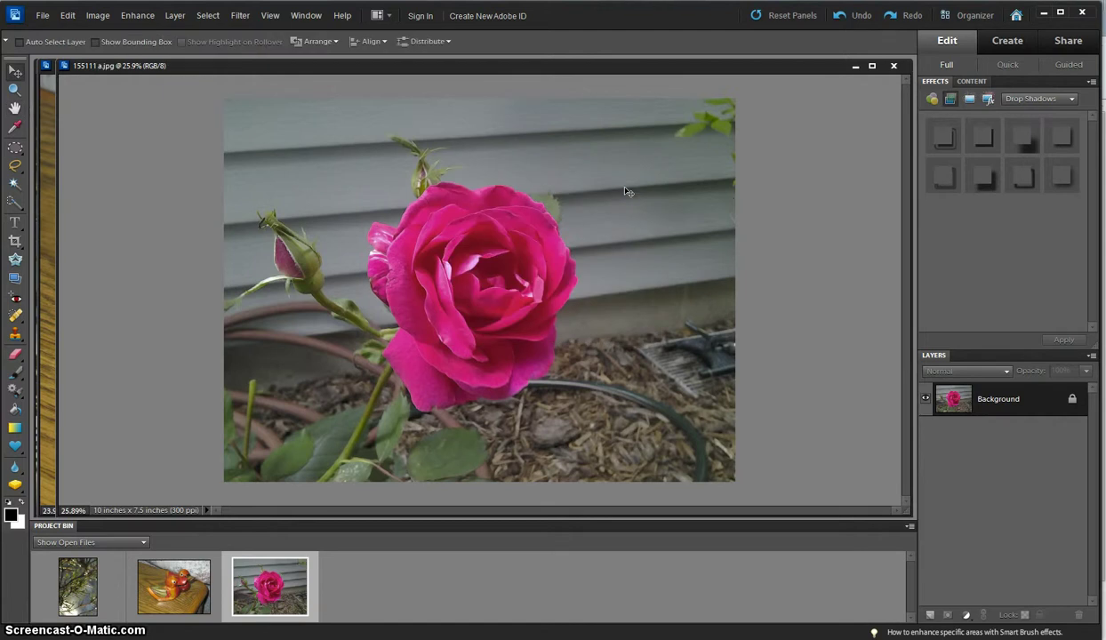
left_click(895, 66)
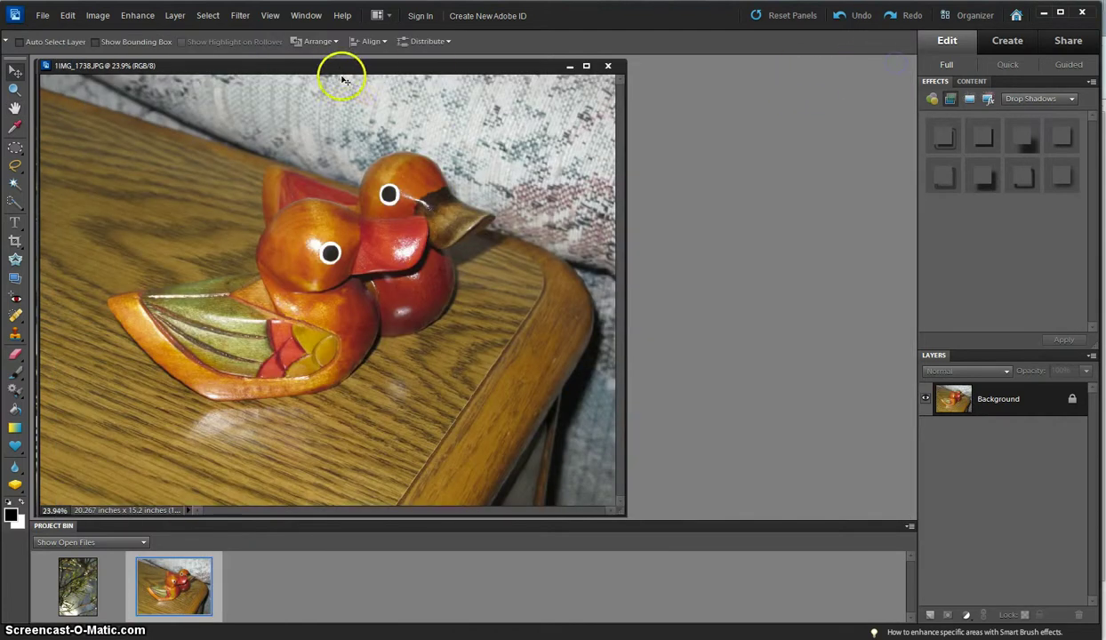
Step: Resize the wooden ducks photo to a document width of 10 inches at a resolution of 300 pixels/inch
left_click_drag(347, 70, 492, 79)
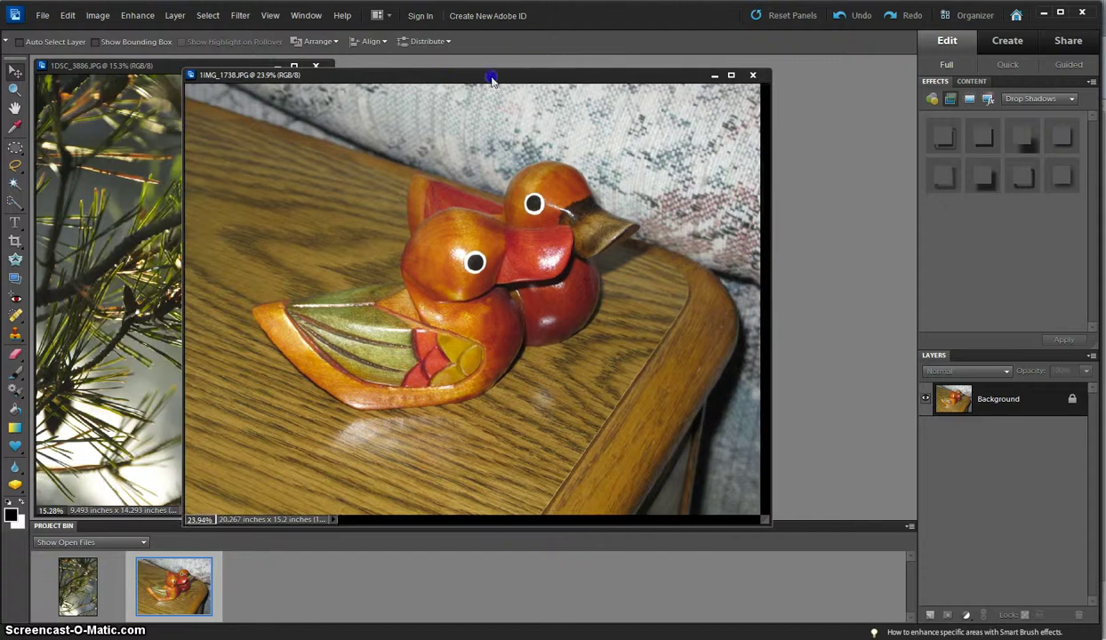
left_click(98, 16)
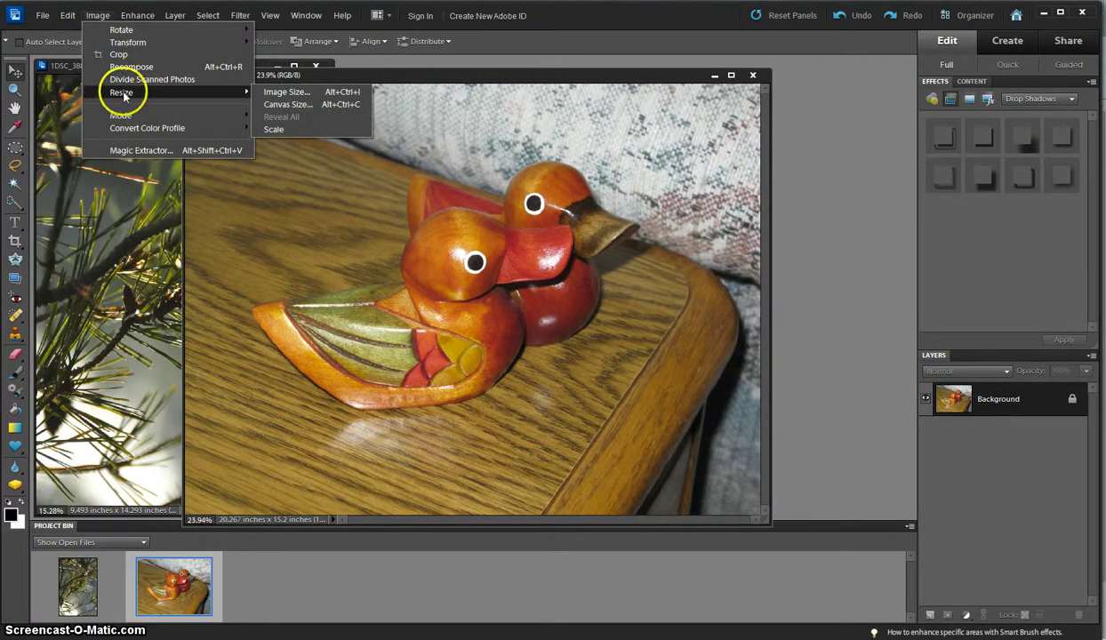
mouse_move(260, 92)
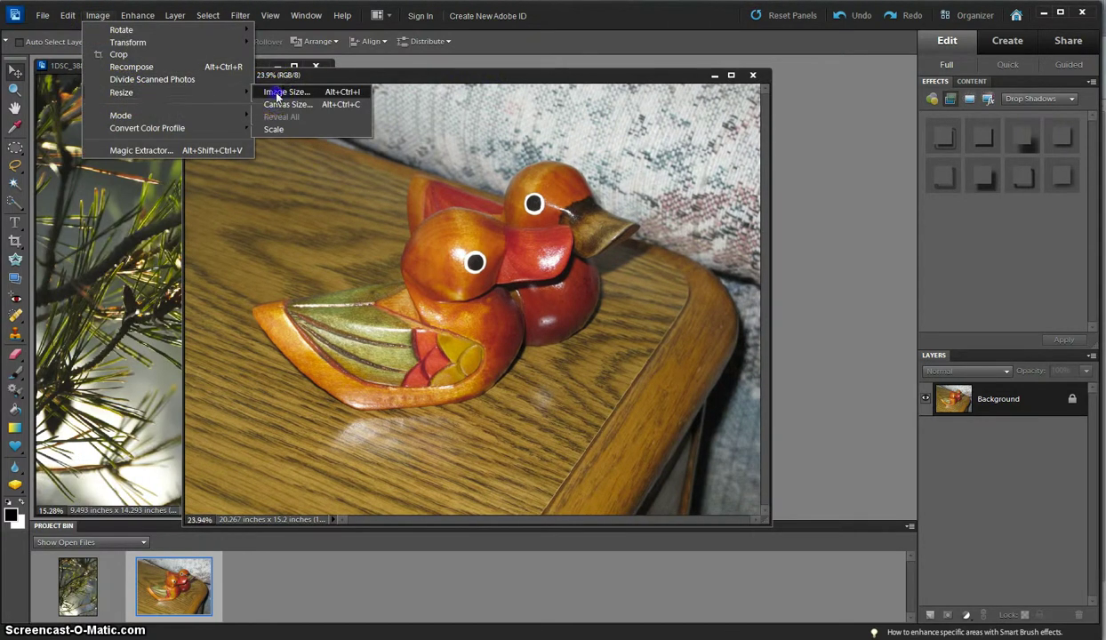
left_click(300, 93)
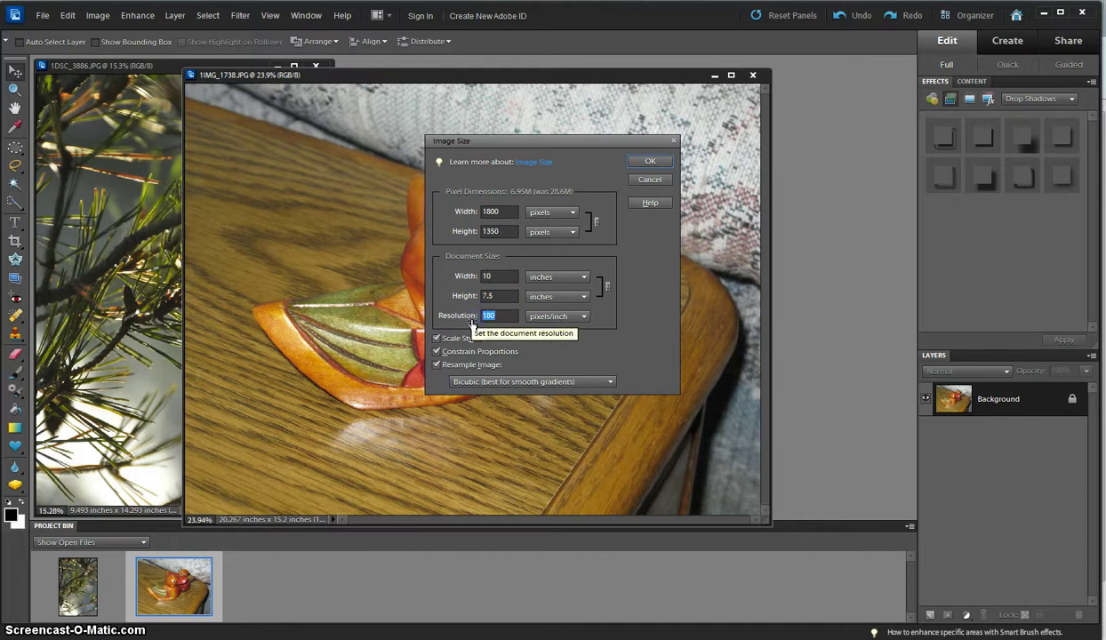
type("300")
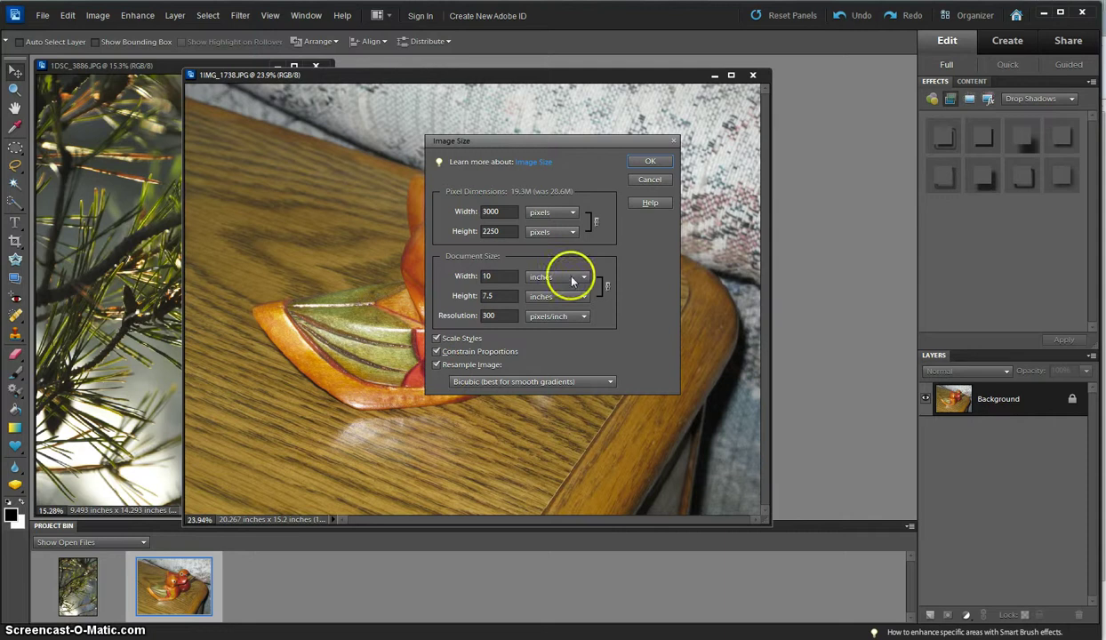
left_click(649, 165)
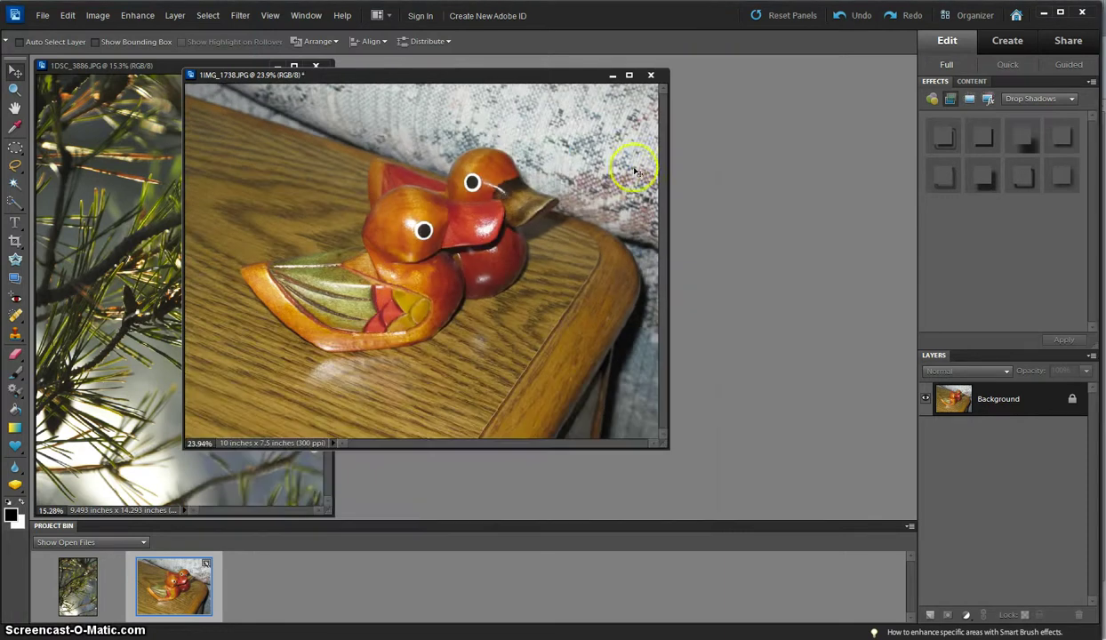
Step: Save the resized ducks photo as a JPEG copy named "1IMG_1738 a" at quality 10 and close it
left_click(42, 15)
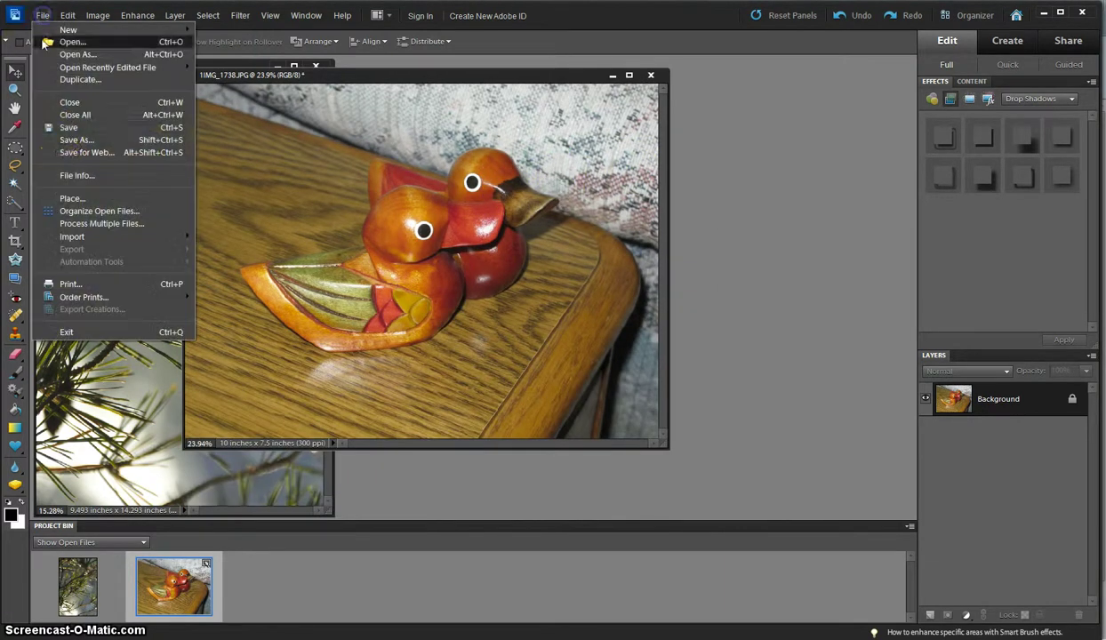
left_click(75, 141)
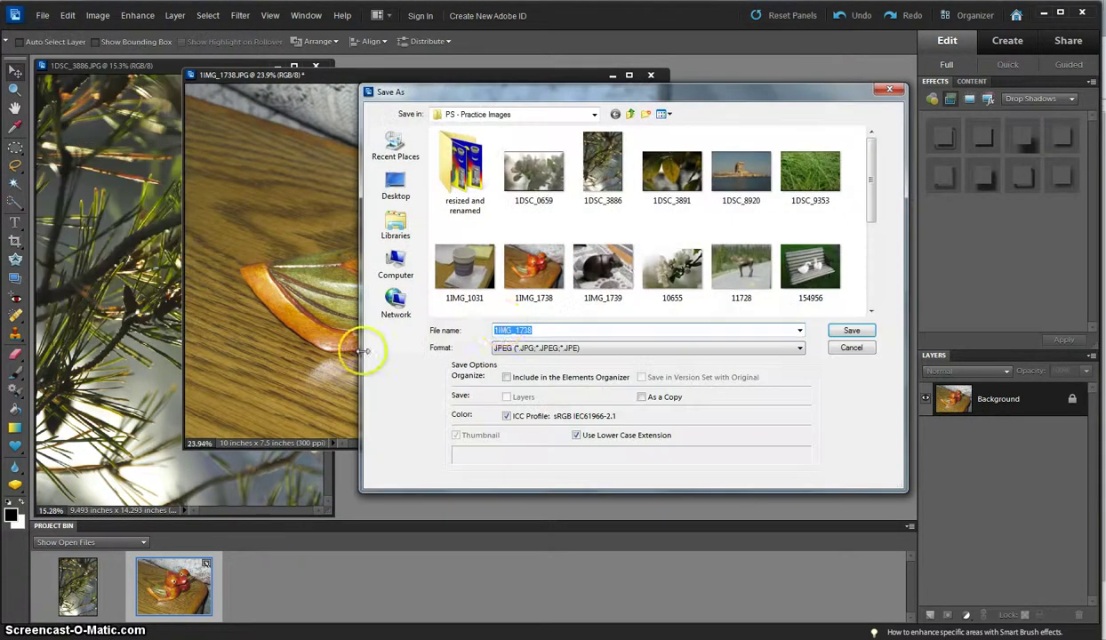
left_click(551, 329)
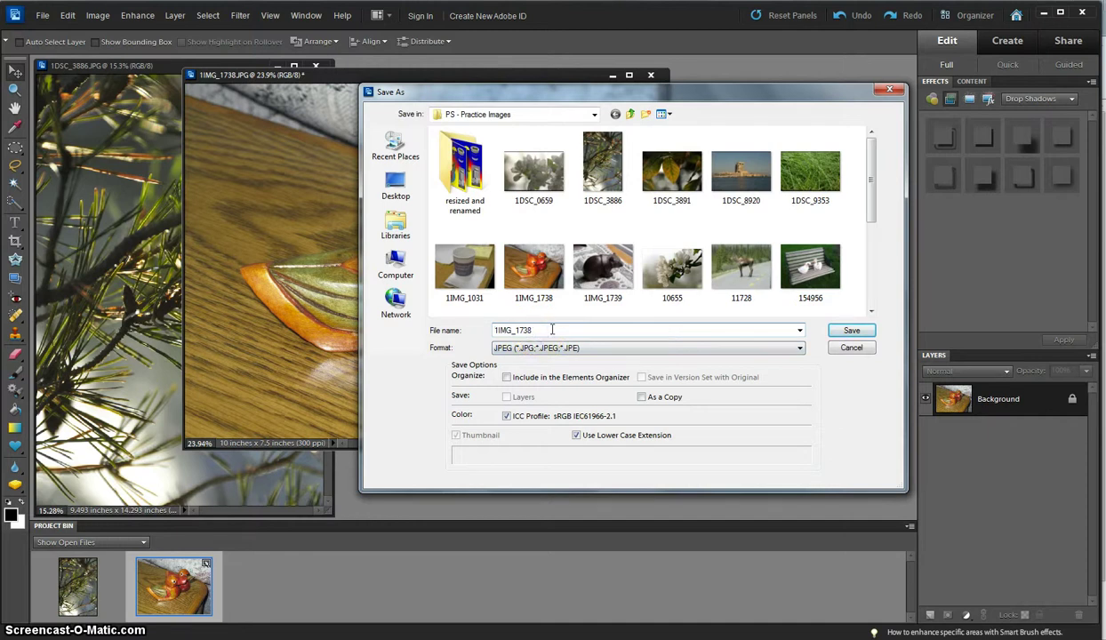
type("a")
left_click(841, 331)
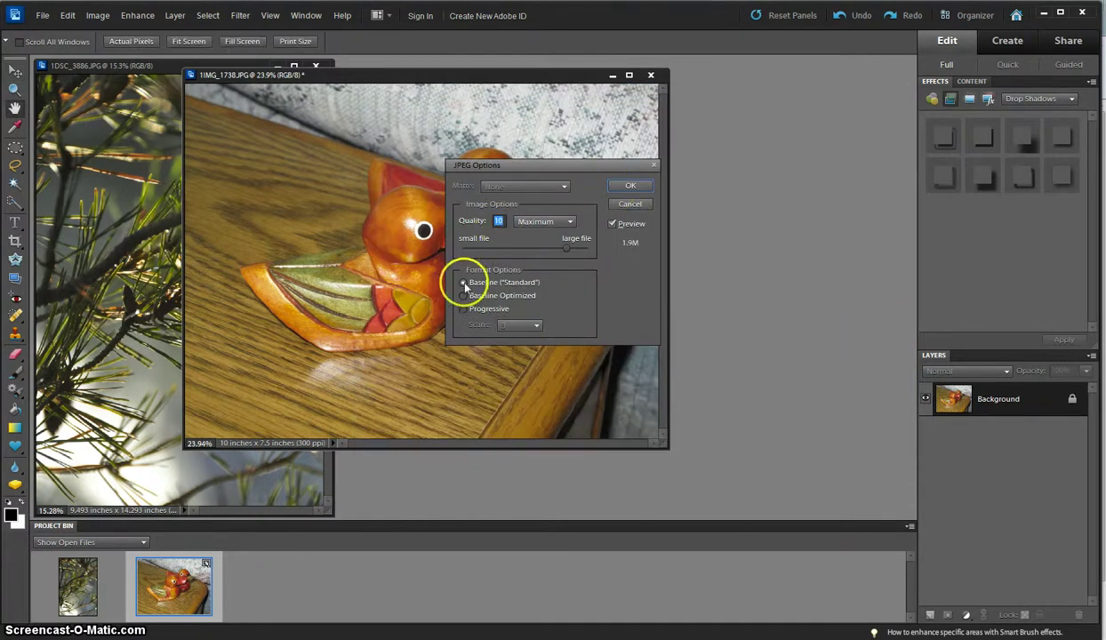
left_click(629, 185)
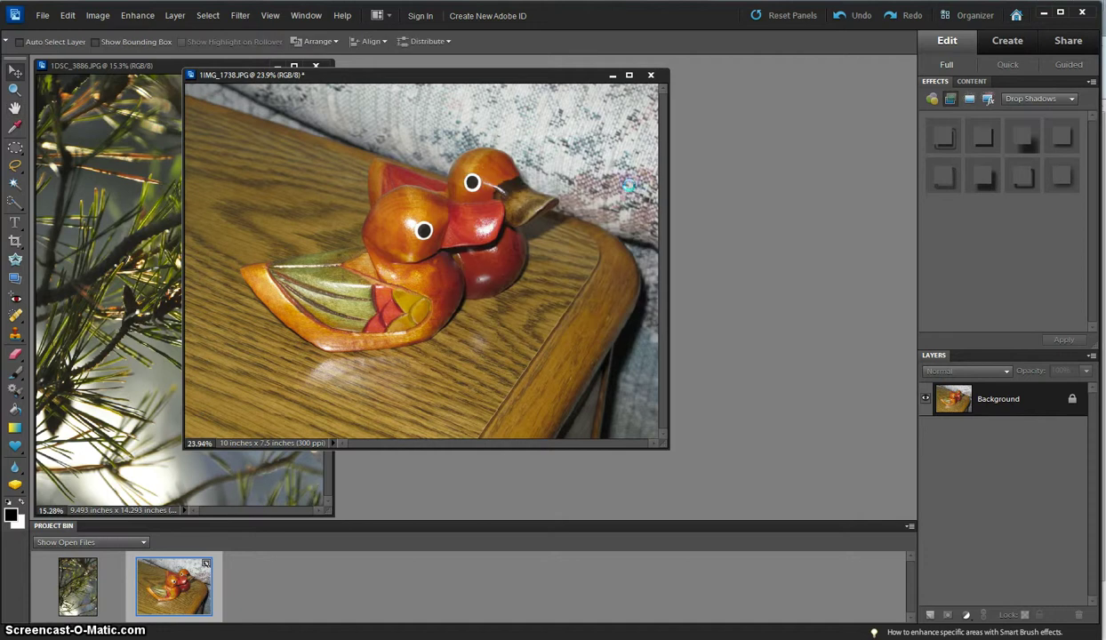
left_click(650, 76)
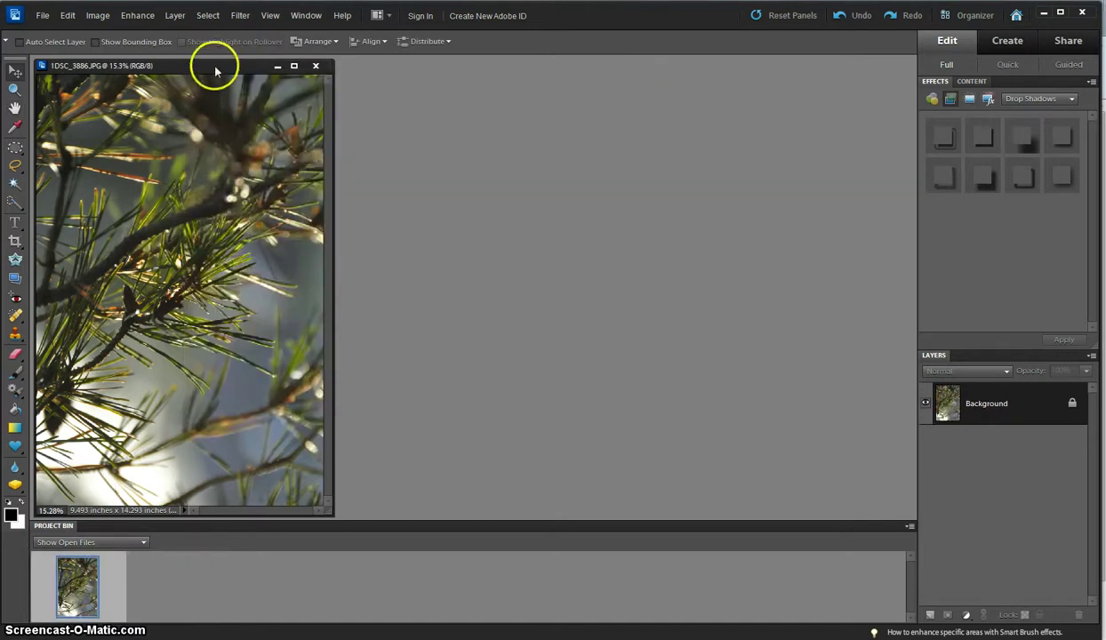
Step: Resize the vertical pine branch photo to a document height of 10 inches with proportions constrained
left_click_drag(215, 71, 421, 79)
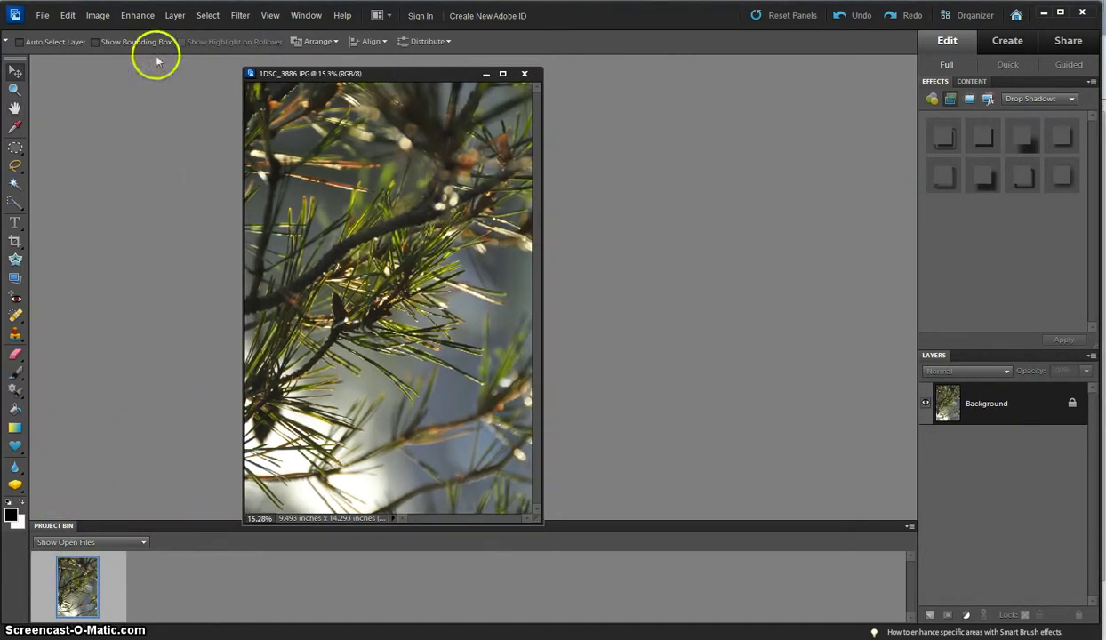
left_click(96, 17)
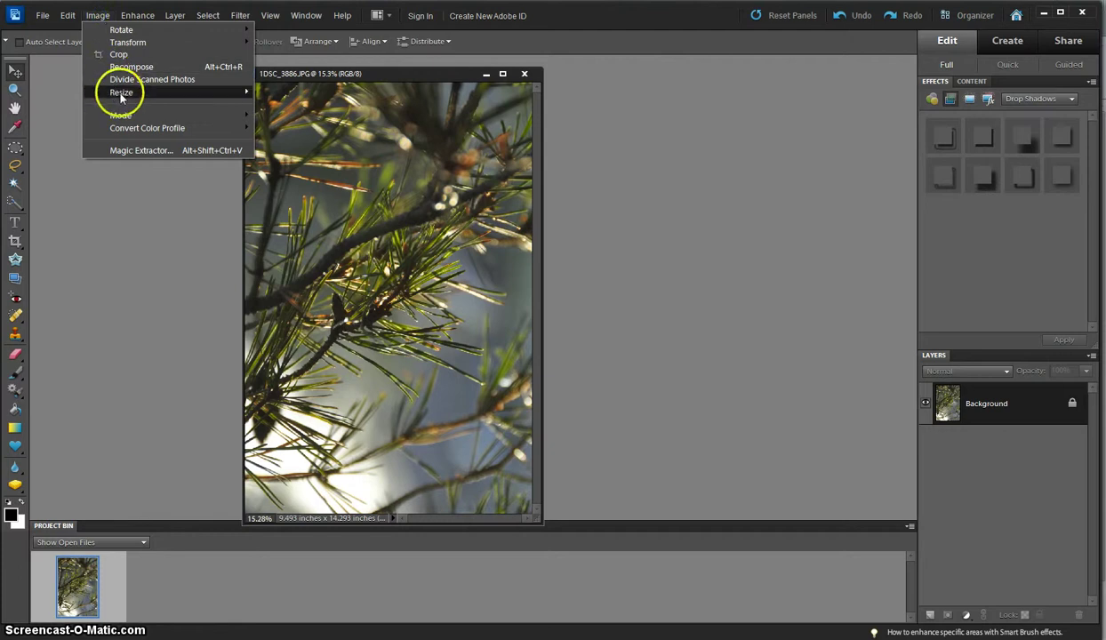
mouse_move(193, 94)
left_click(280, 93)
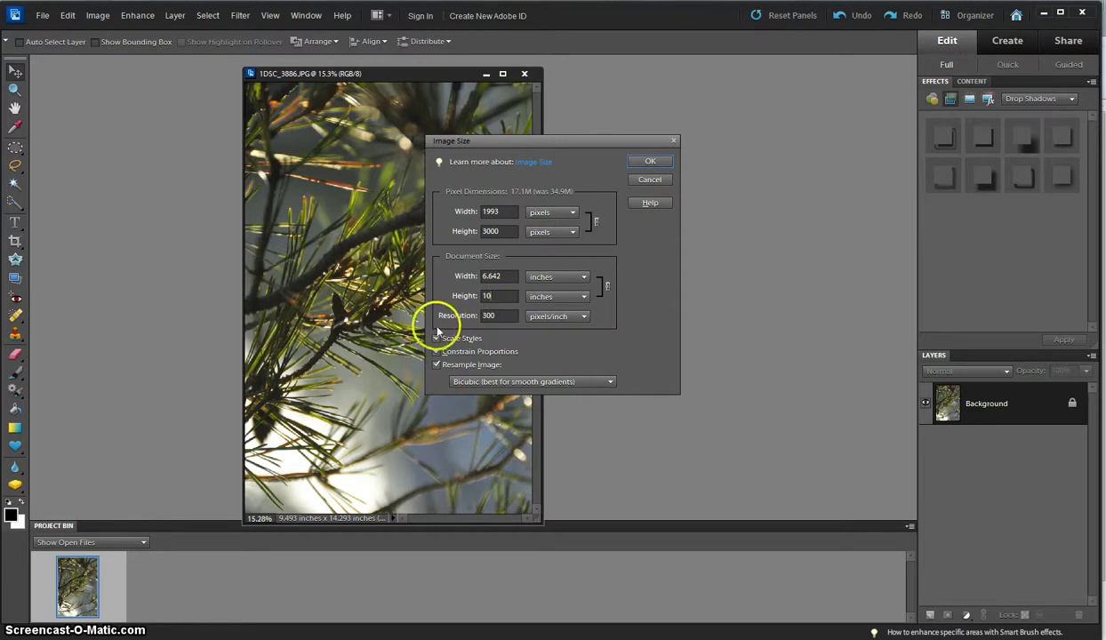
left_click(650, 161)
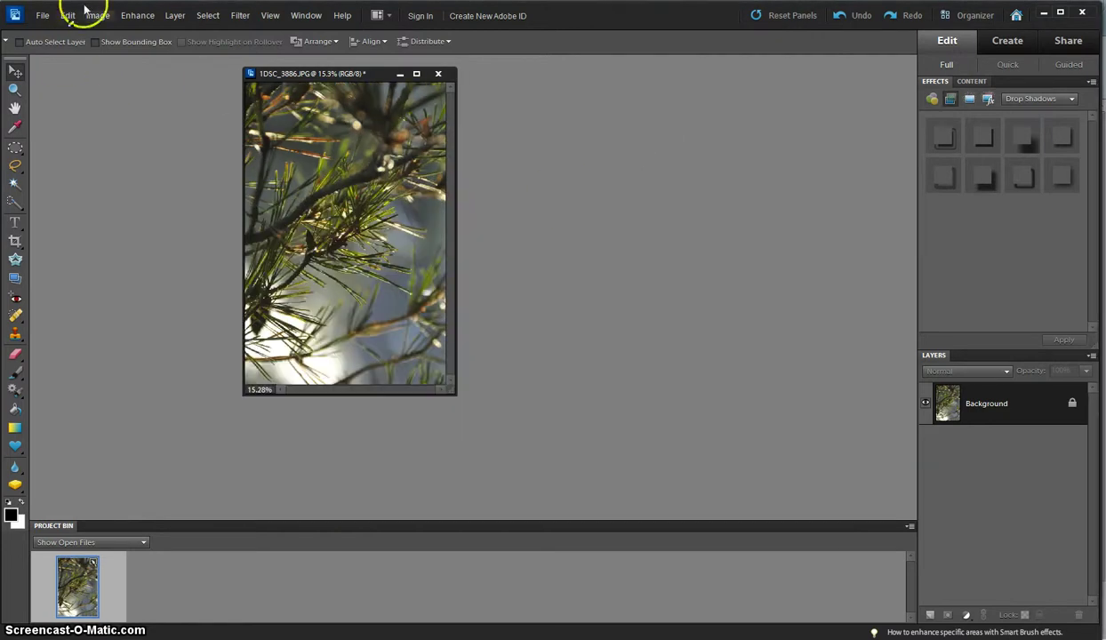
Step: Save the resized pine branch photo as a JPEG copy named "1DSC_3886 a" at quality 10 and close it
left_click(42, 15)
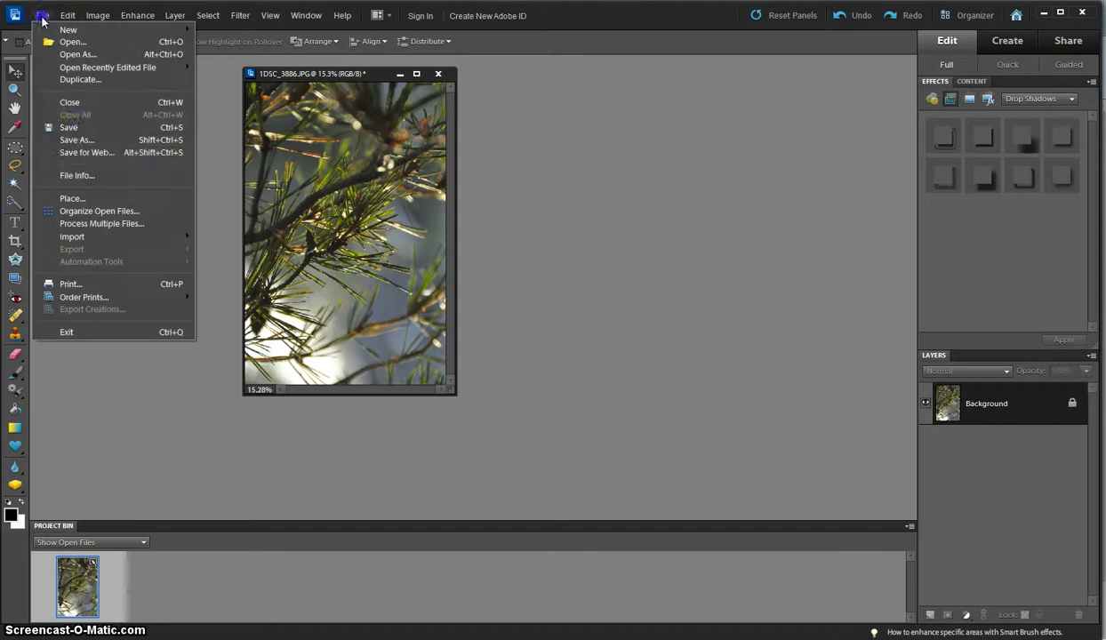
left_click(74, 139)
left_click(546, 330)
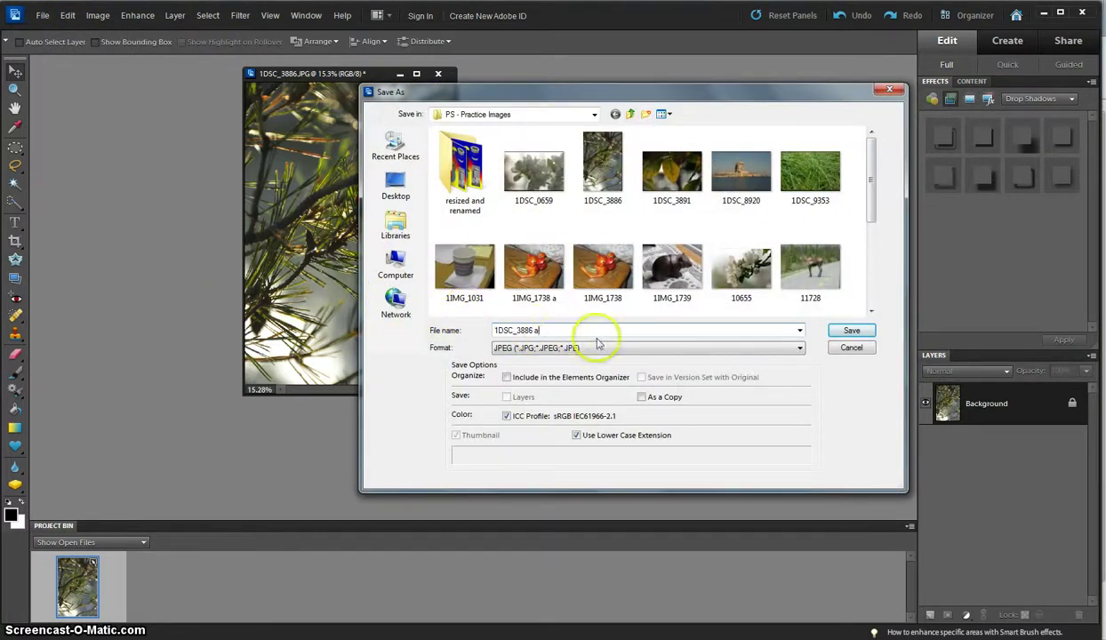
left_click(848, 330)
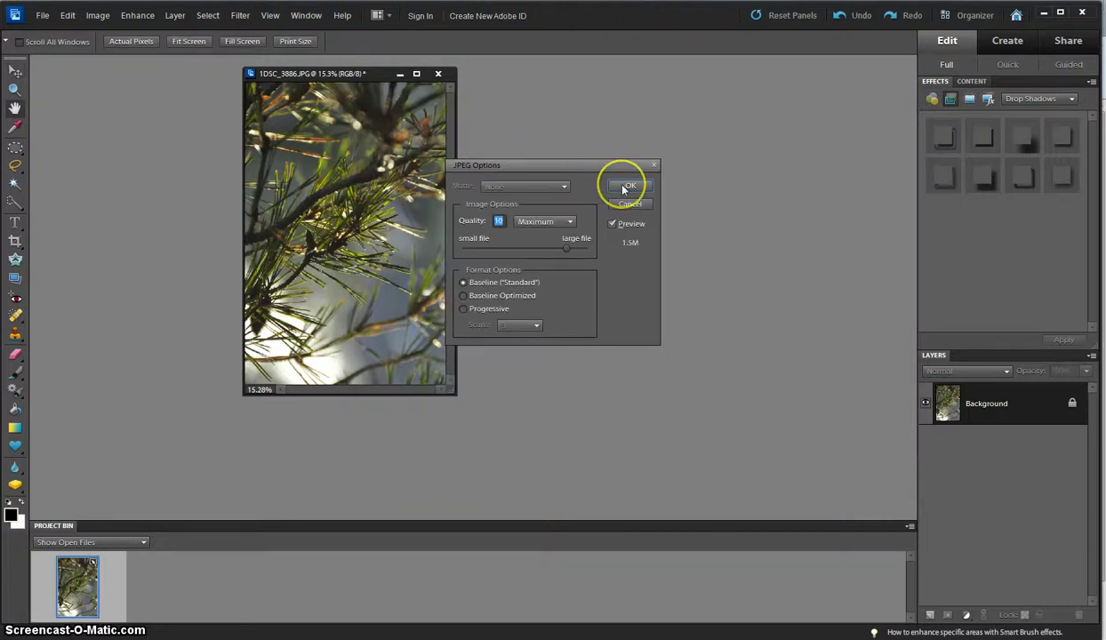
left_click(626, 188)
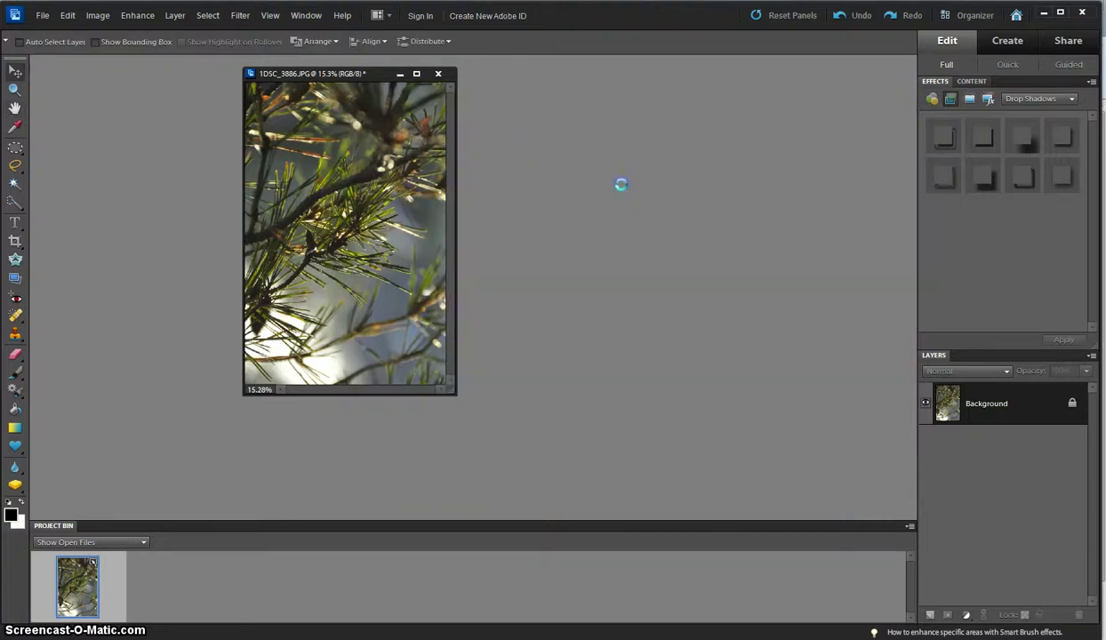
left_click(438, 73)
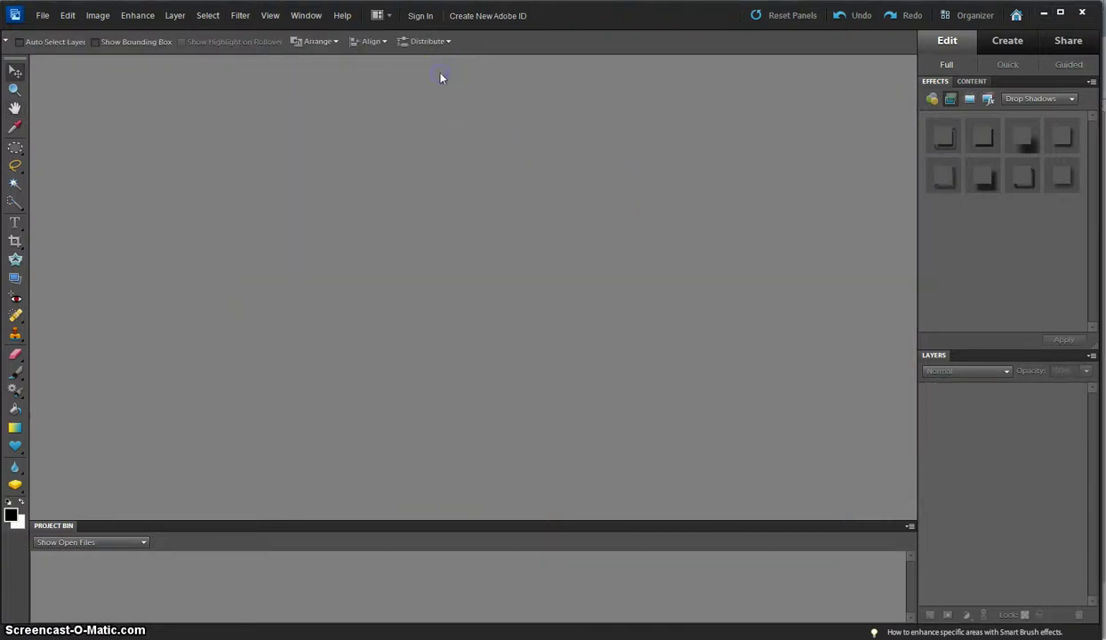
Step: Open the three resized copies 1DSC_3886 a, 1IMG_1738 a and 155111 a together from the PS - Practice Images folder
left_click(43, 16)
left_click(75, 42)
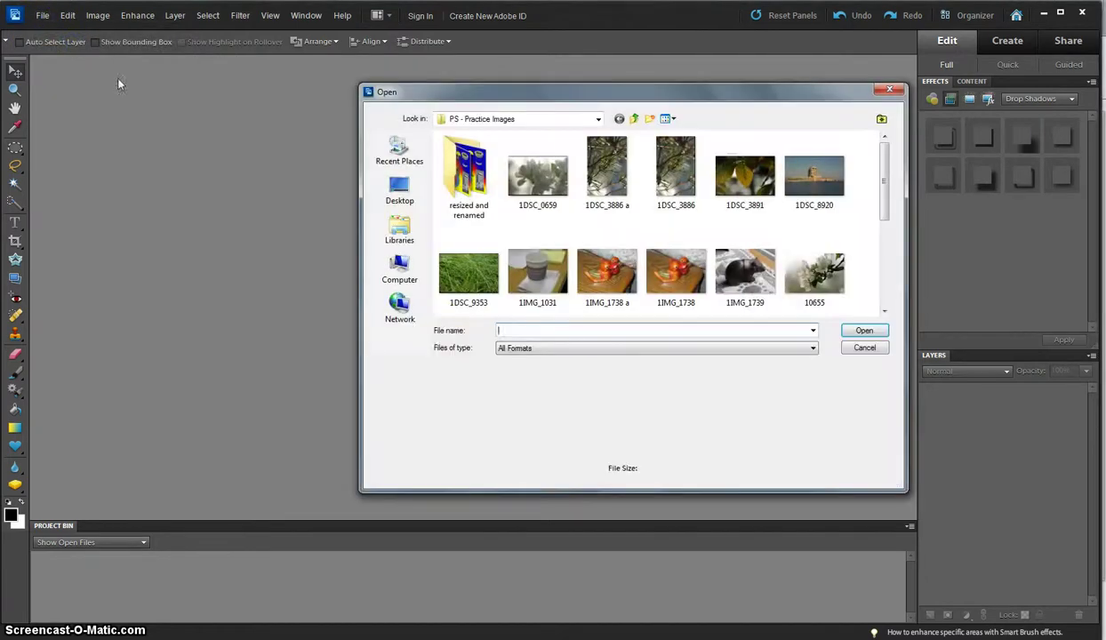
left_click(612, 178)
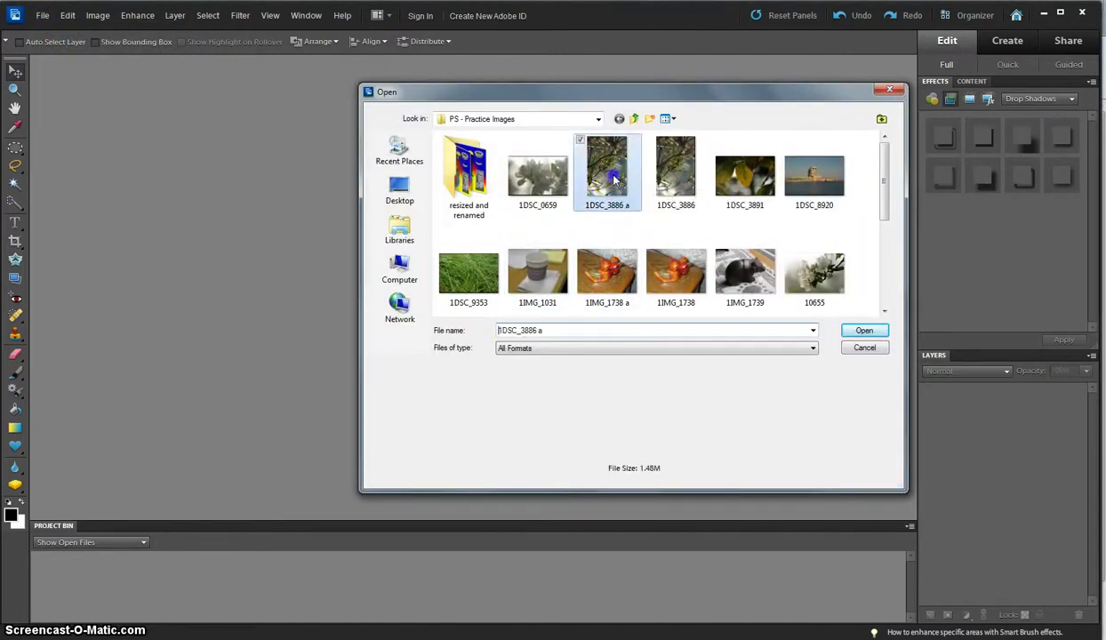
left_click_drag(876, 215, 882, 242)
left_click(580, 196)
left_click(677, 262, "ctrl")
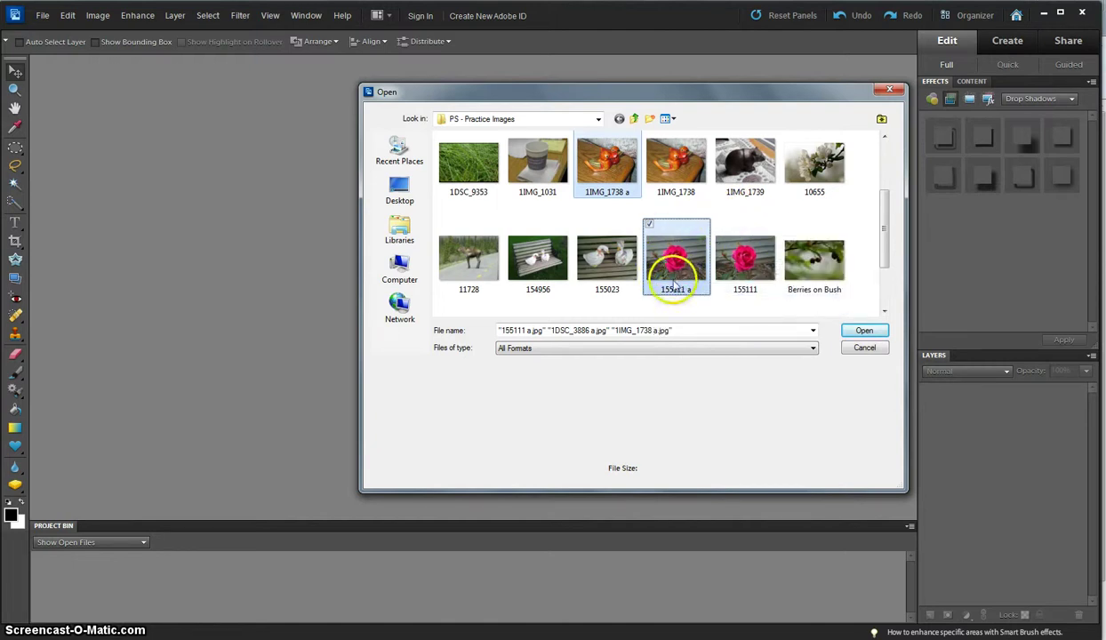
left_click(861, 332)
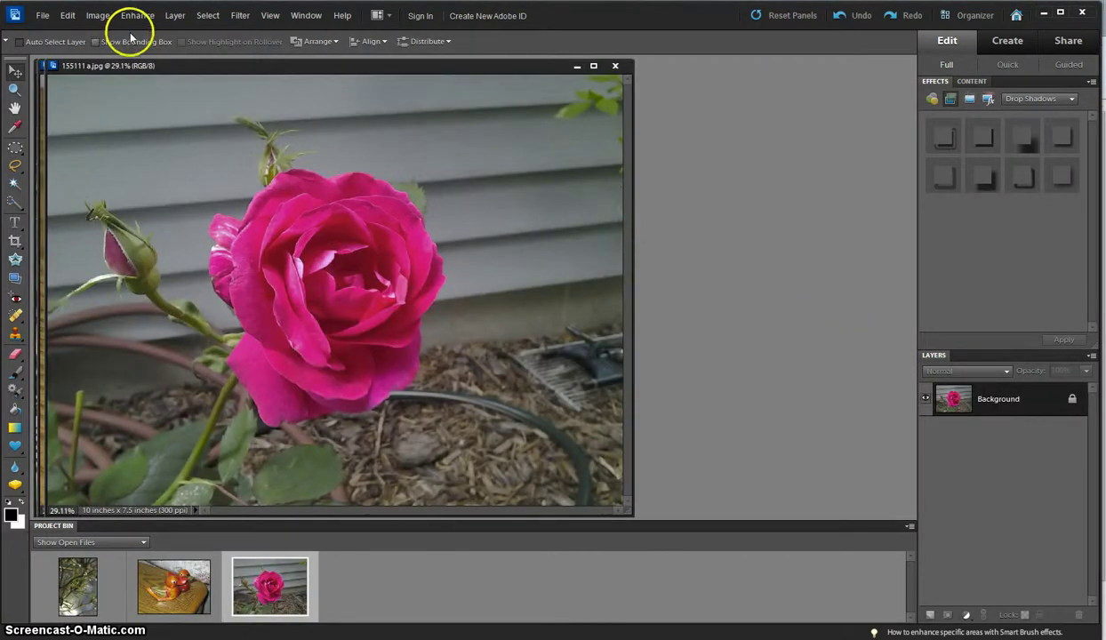
Step: Check the rose photo's document size and resolution in the Image Size settings without changing anything
left_click(97, 16)
mouse_move(118, 93)
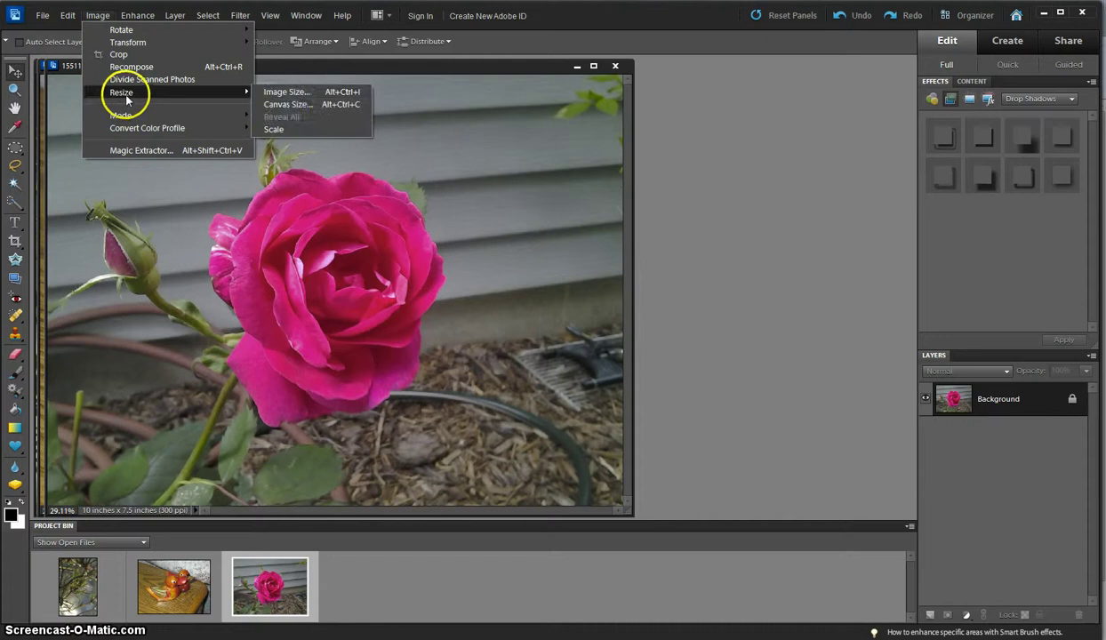
left_click(287, 93)
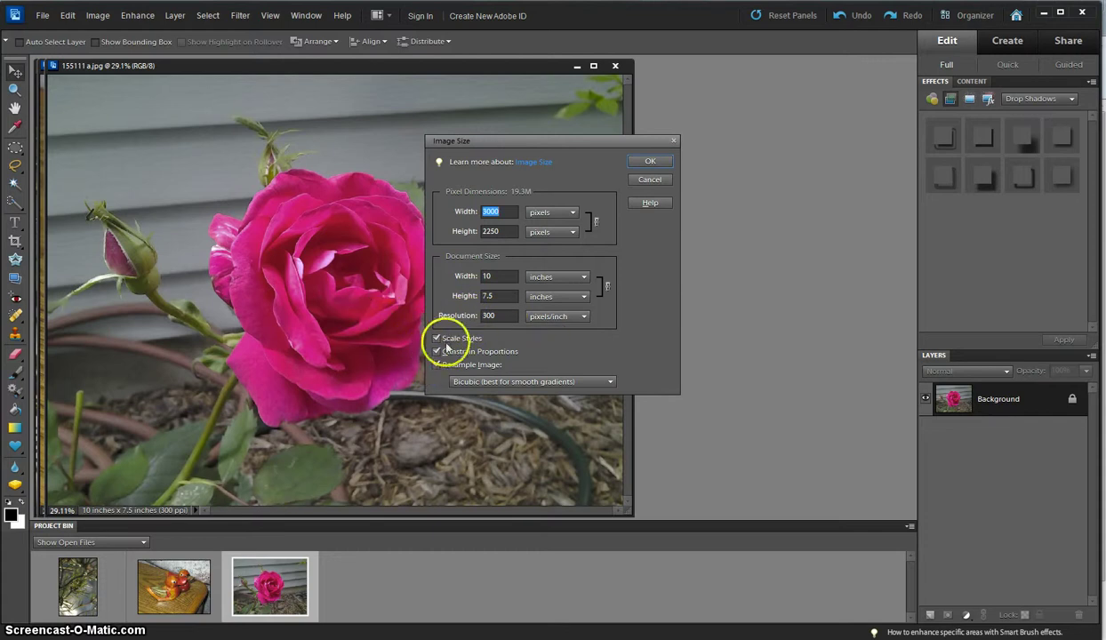
left_click(650, 179)
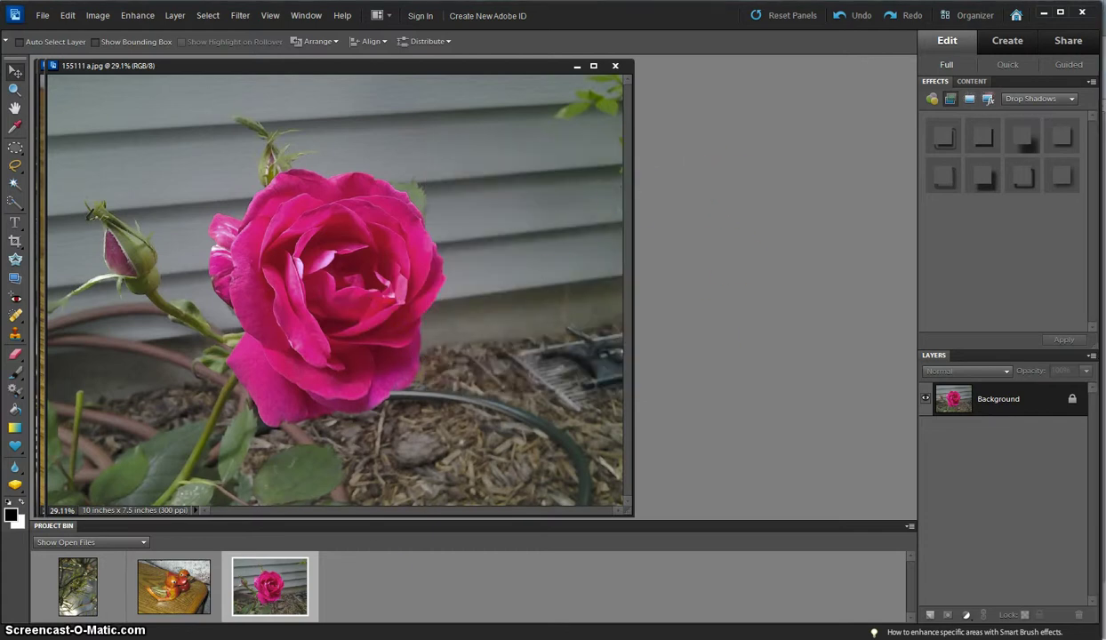